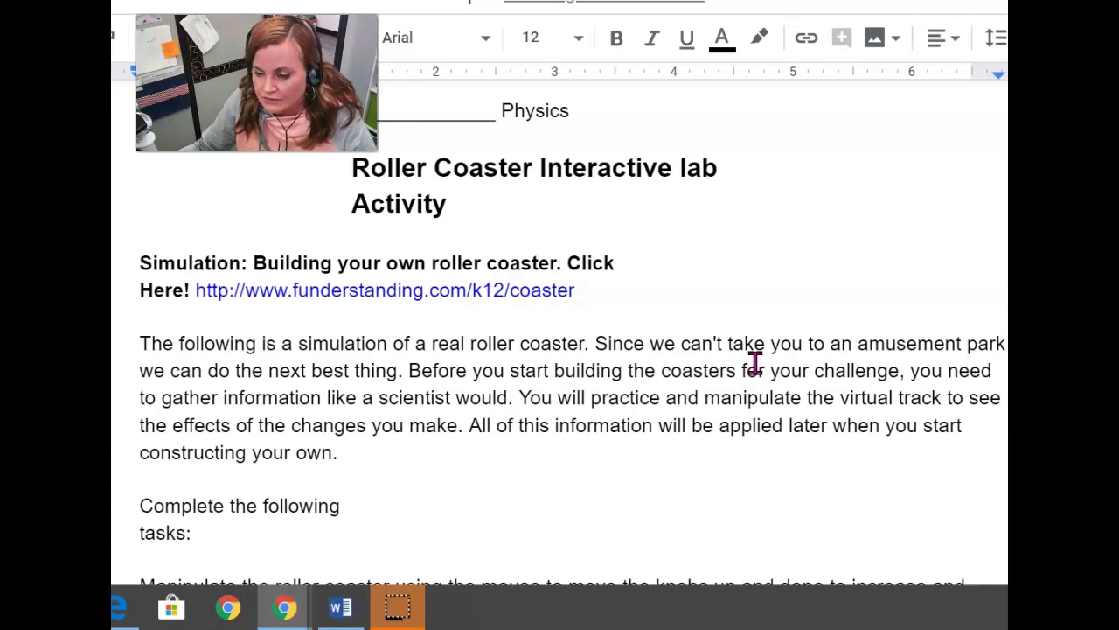
- Skim the lab worksheet, then switch to the Funderstanding coaster simulation
scroll(815, 359, down, 3)
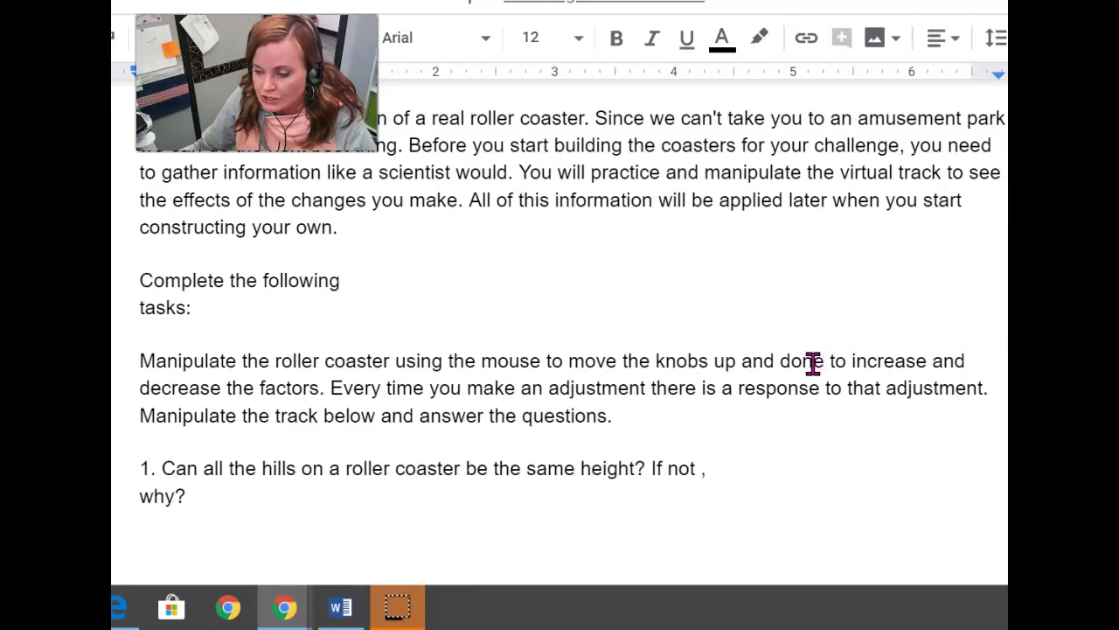
scroll(815, 360, up, 3)
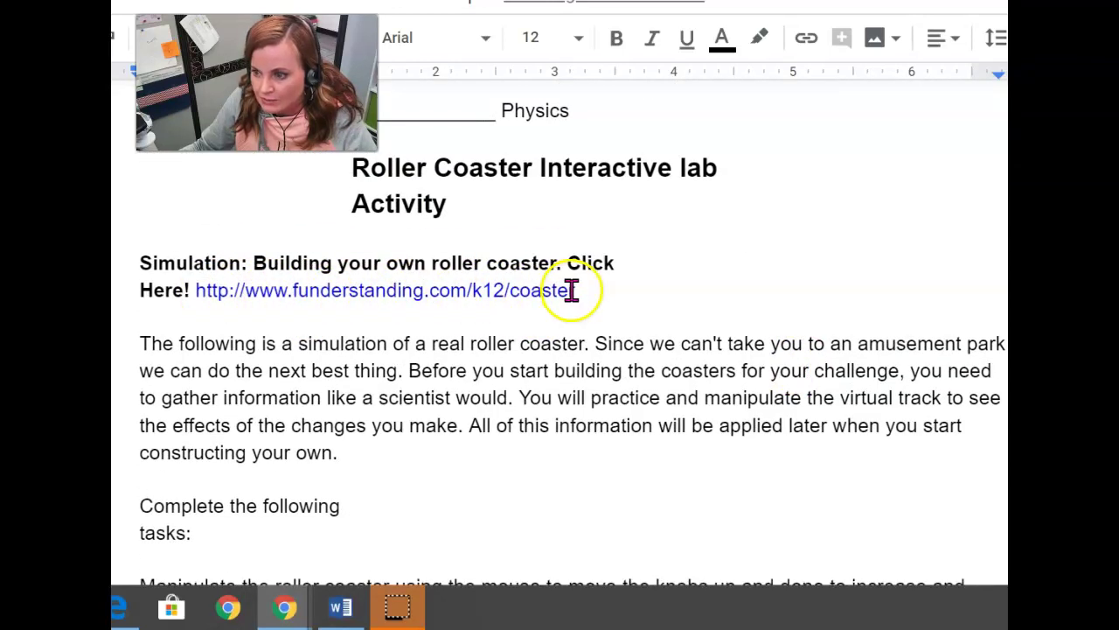
key(ctrl+Tab)
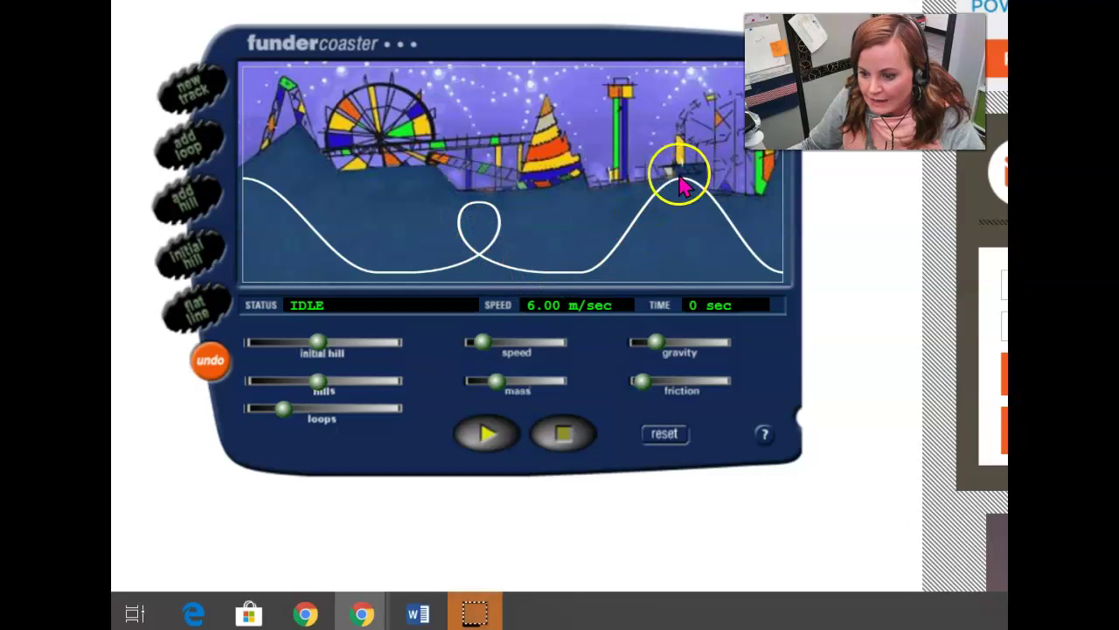
- Drag the loops slider right to enlarge the track's loop
drag(295, 413, 321, 441)
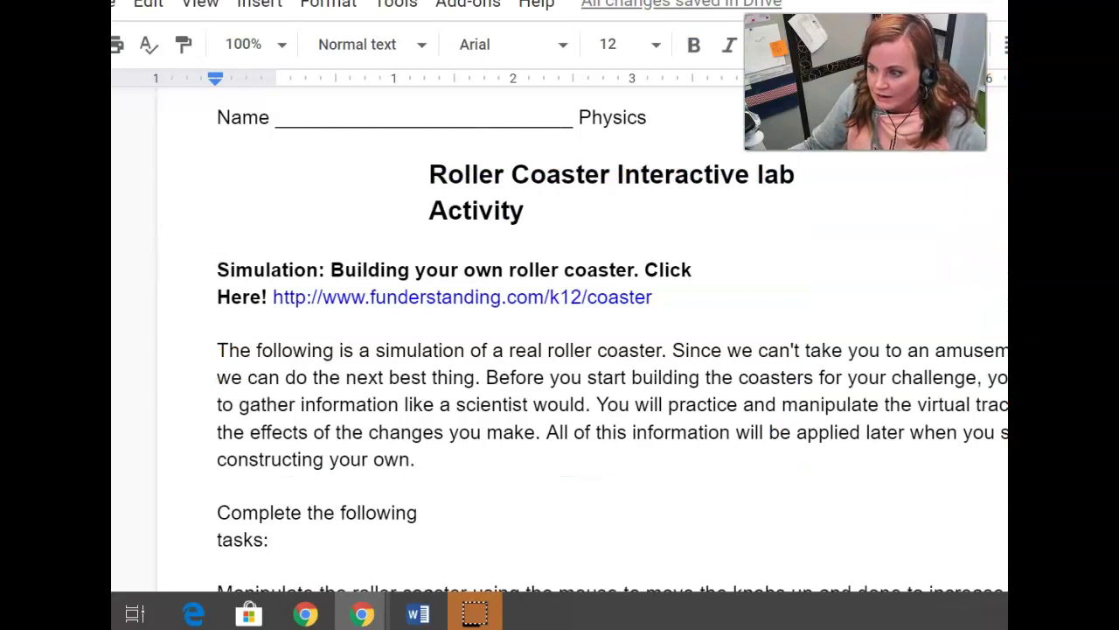
- Bring worksheet questions 1 and 2 into view, then return to the coaster simulator
scroll(936, 302, down, 5)
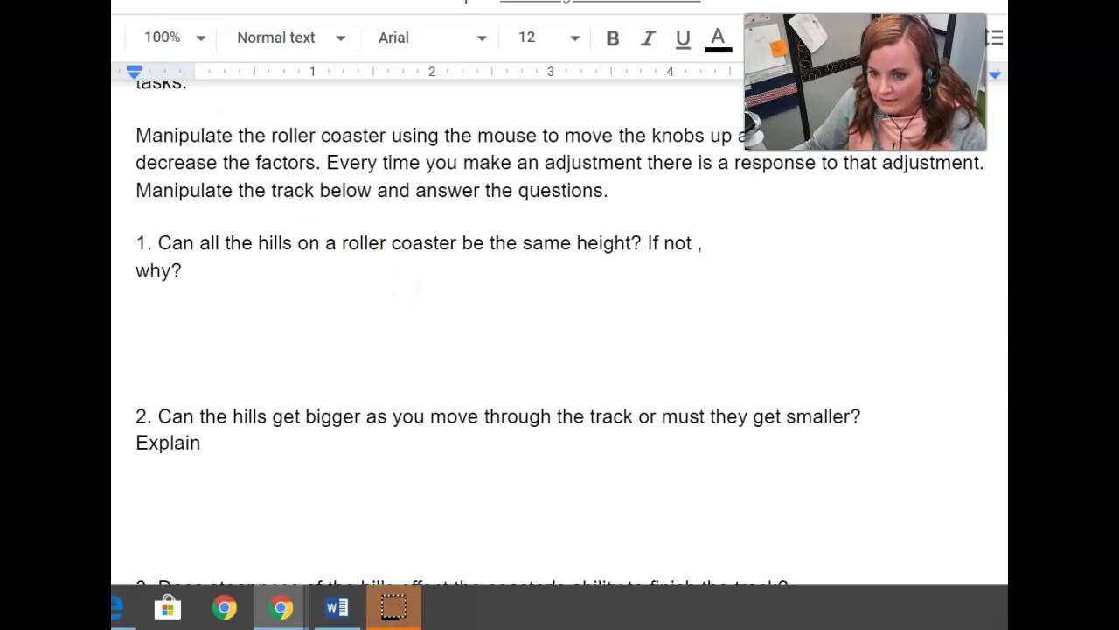
key(ctrl+Tab)
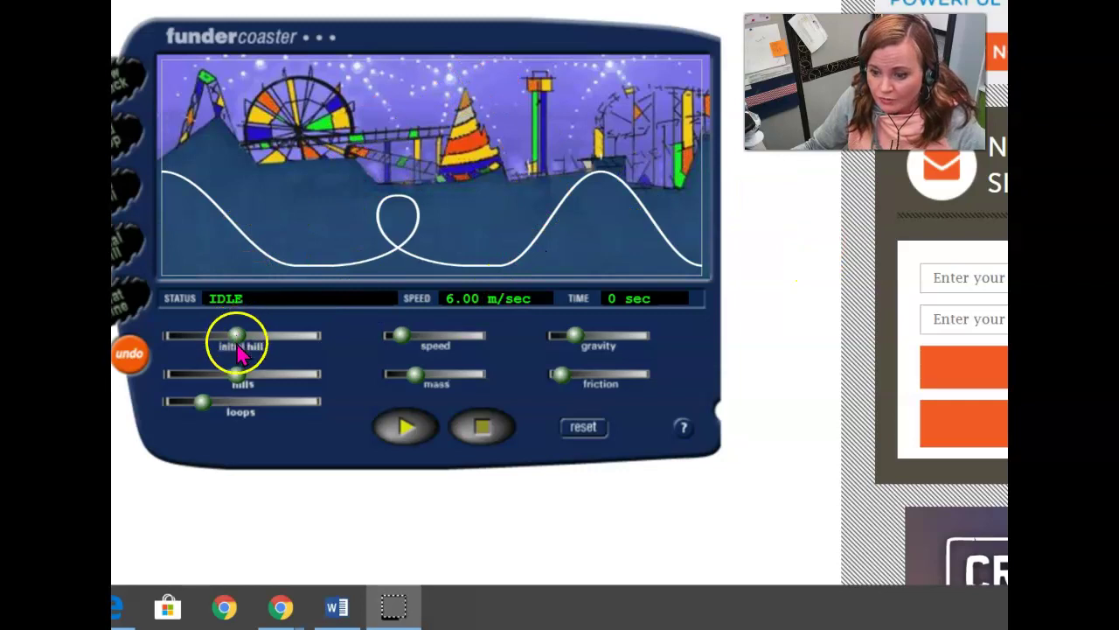
- Point out the initial hill and loops sliders without changing them, then return to the worksheet
click(201, 401)
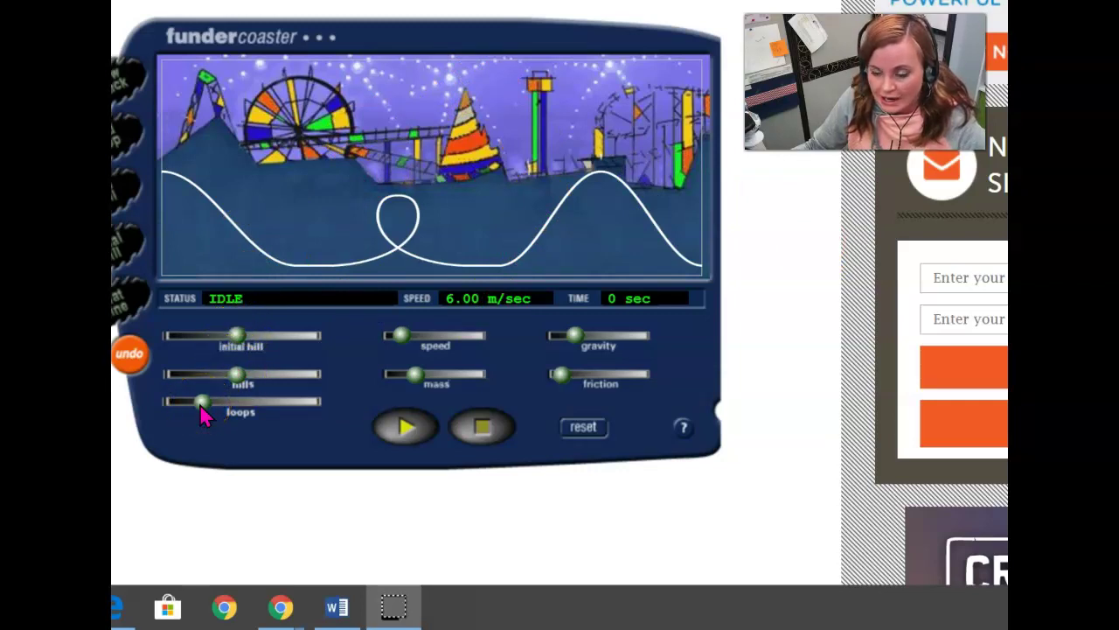
click(201, 399)
click(244, 347)
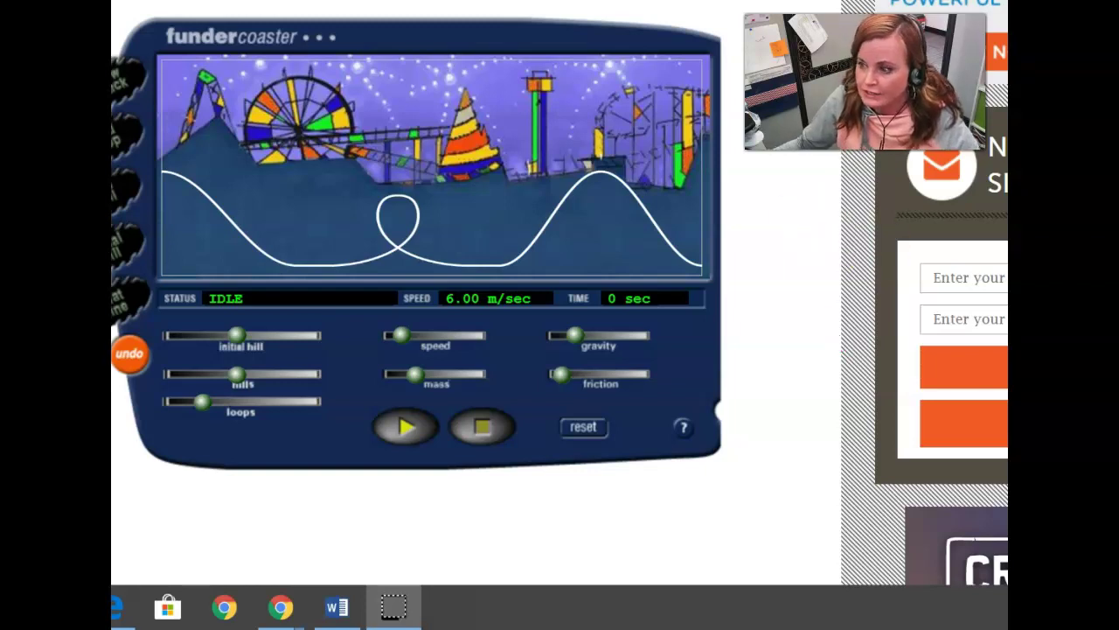
key(alt+Tab)
- Show question 3 on hill steepness, then switch back to the coaster simulator
scroll(363, 335, down, 2)
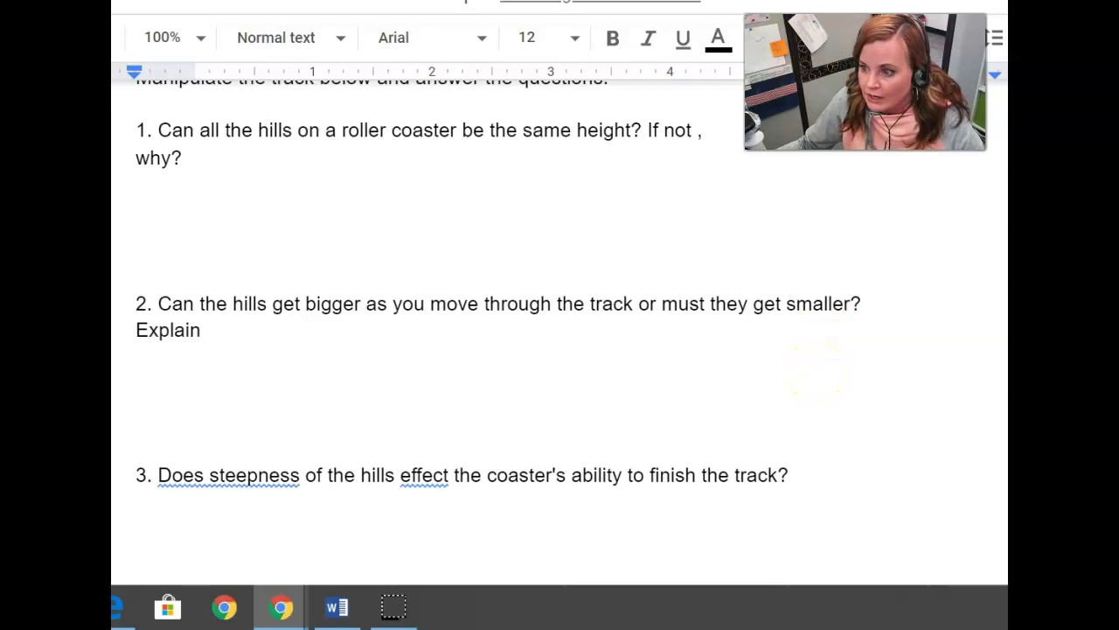
key(alt+Tab)
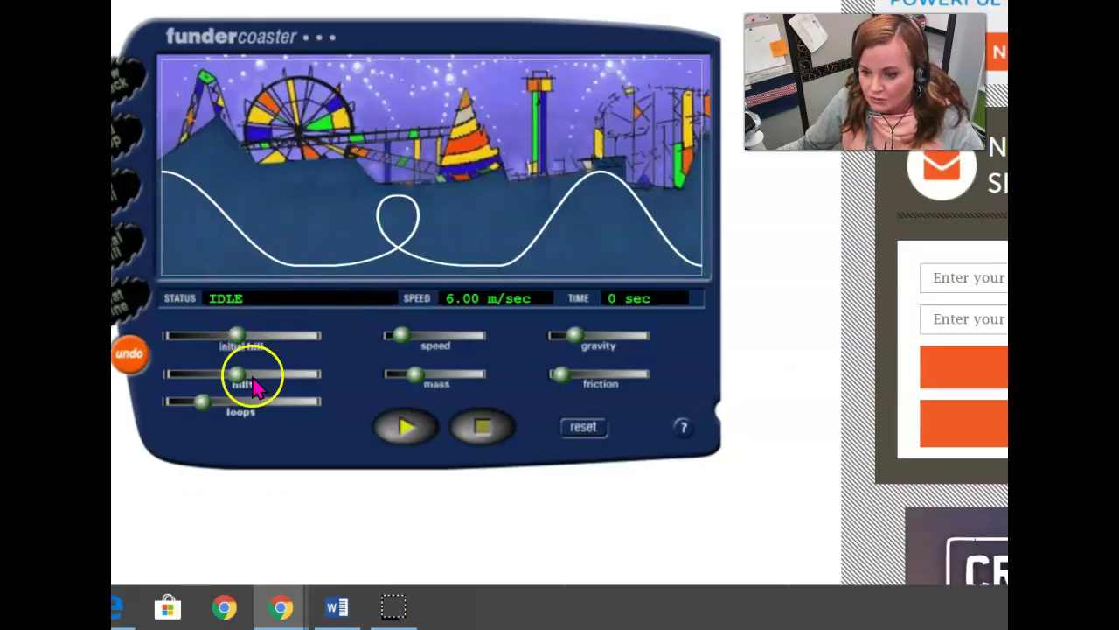
- Raise the second hill high with the hills slider, then lower it to medium height
drag(236, 376, 277, 374)
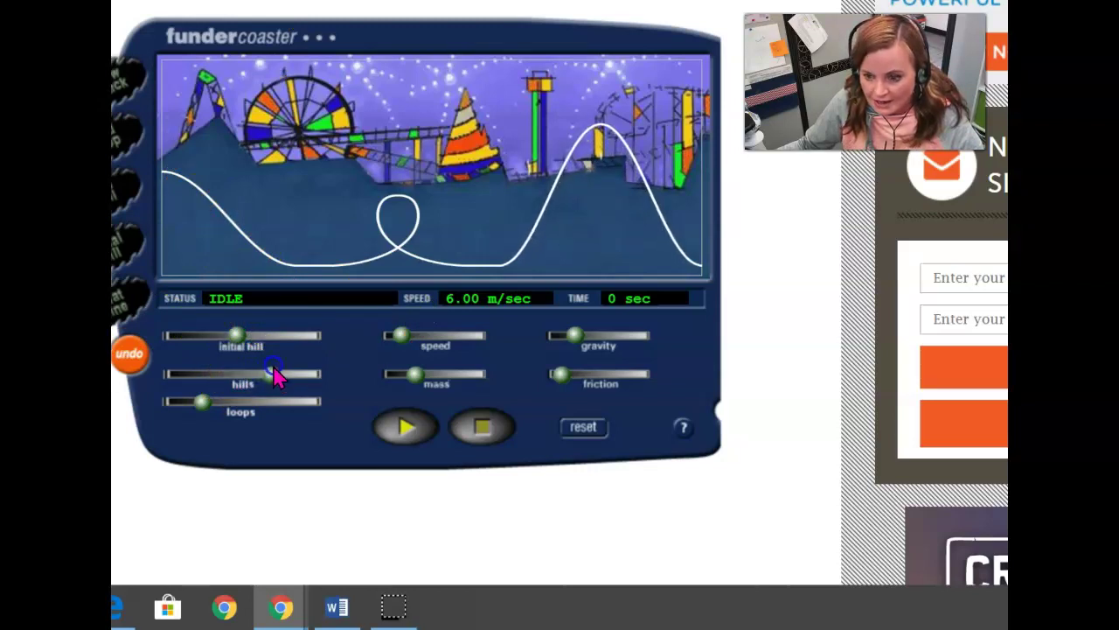
drag(274, 374, 248, 385)
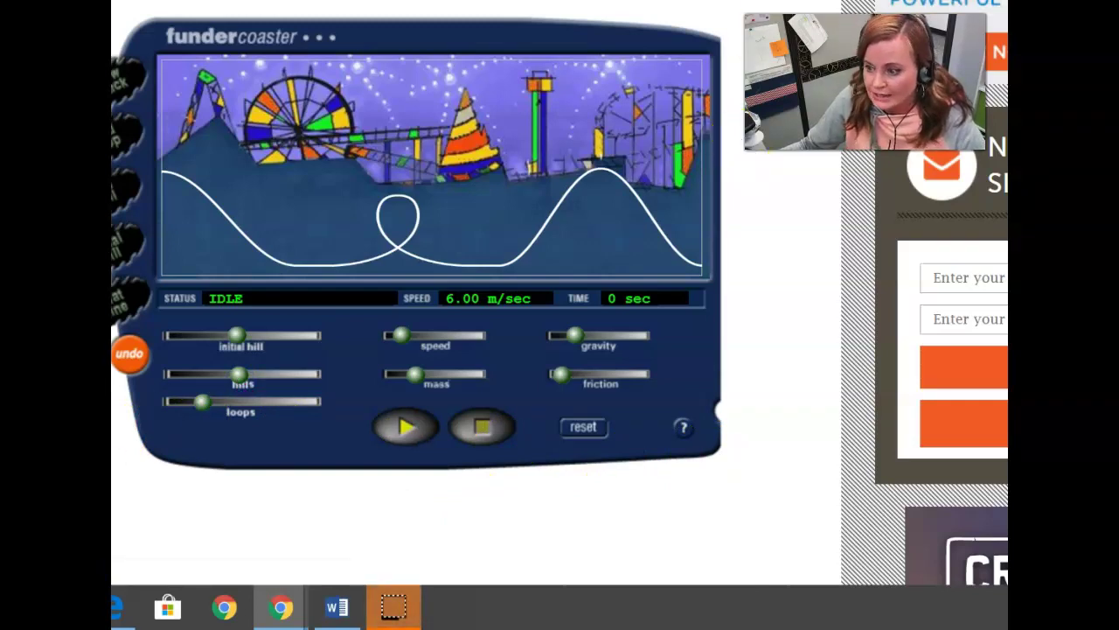
- Read through worksheet questions 3 to 7, then return to the coaster simulator
key(ctrl+Tab)
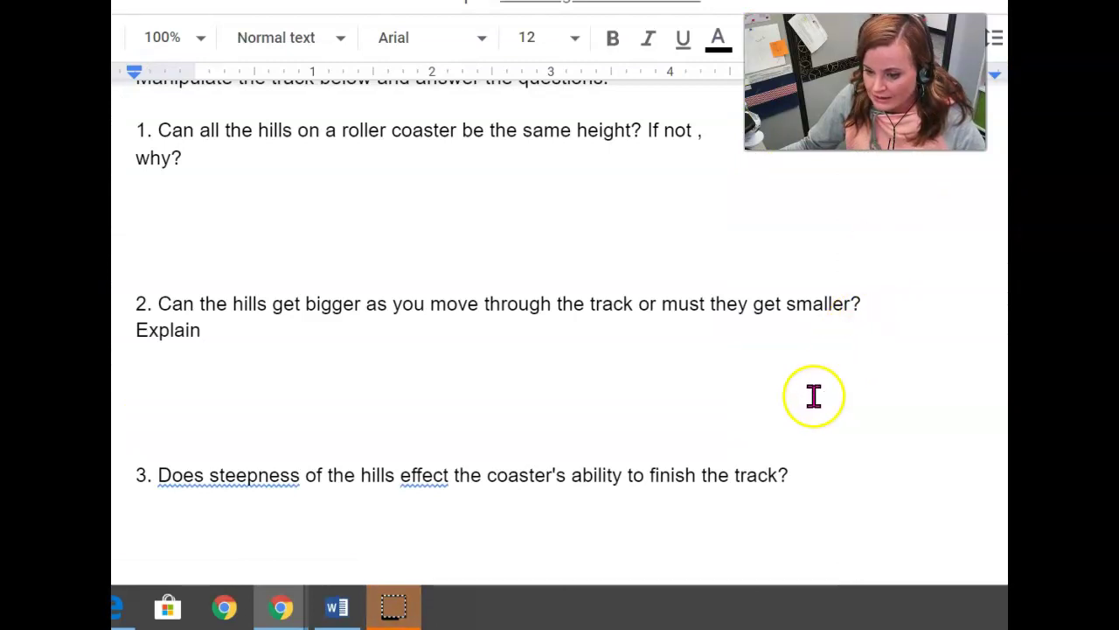
scroll(825, 386, down, 3)
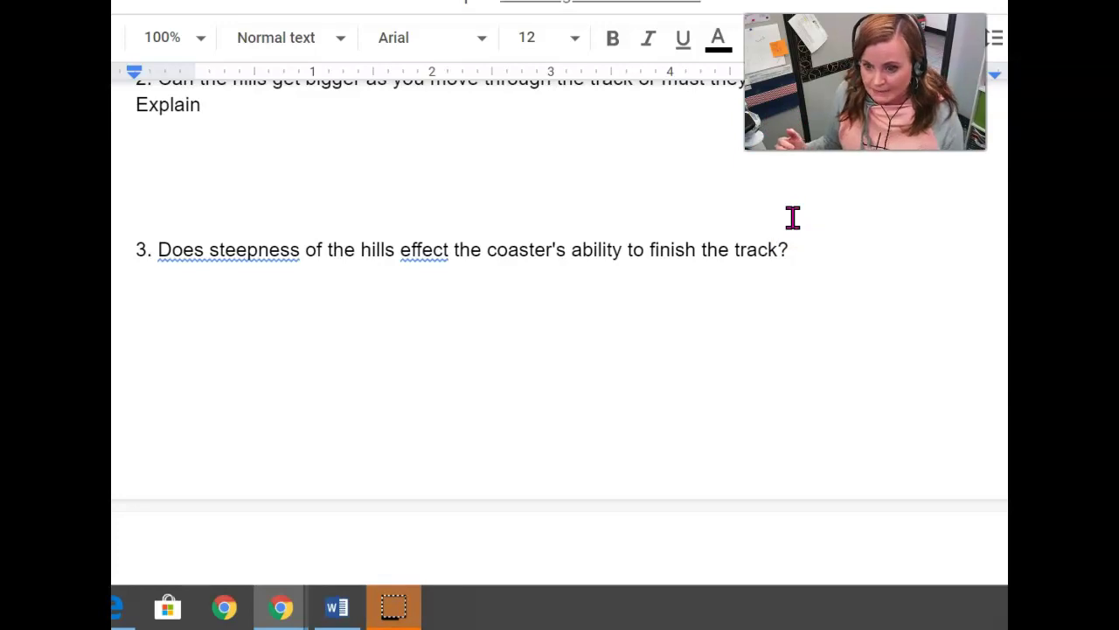
scroll(738, 199, down, 5)
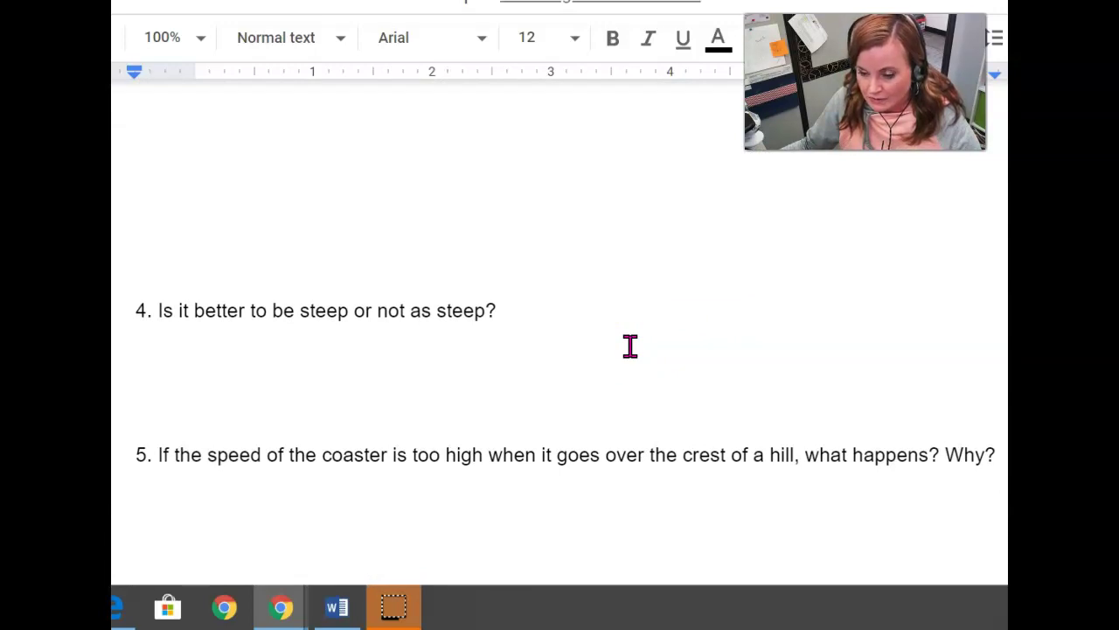
scroll(631, 345, down, 1)
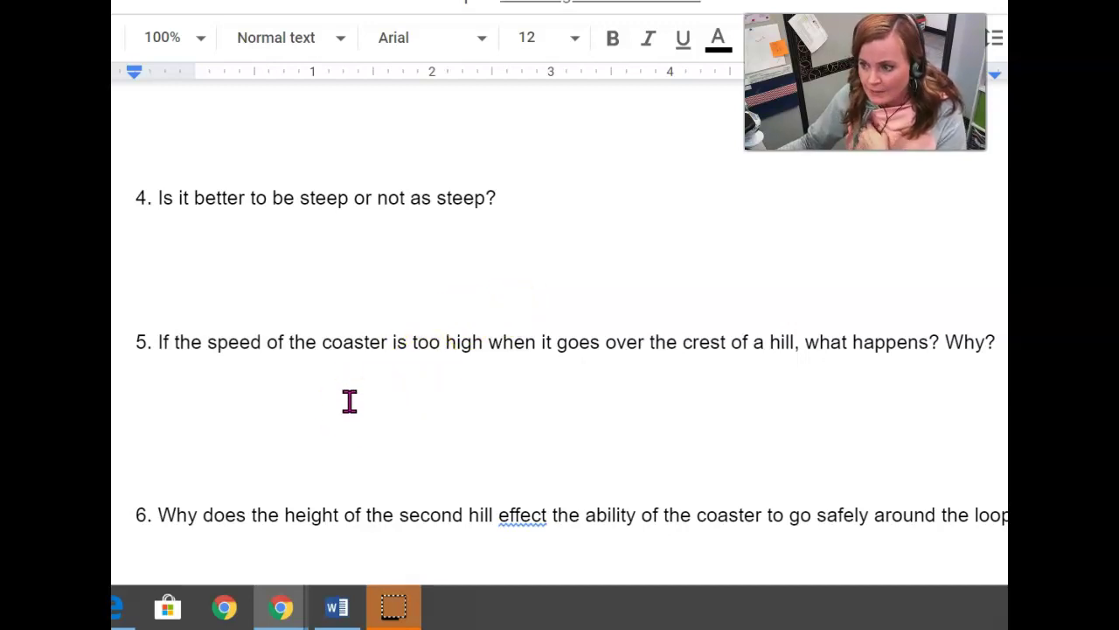
click(647, 1)
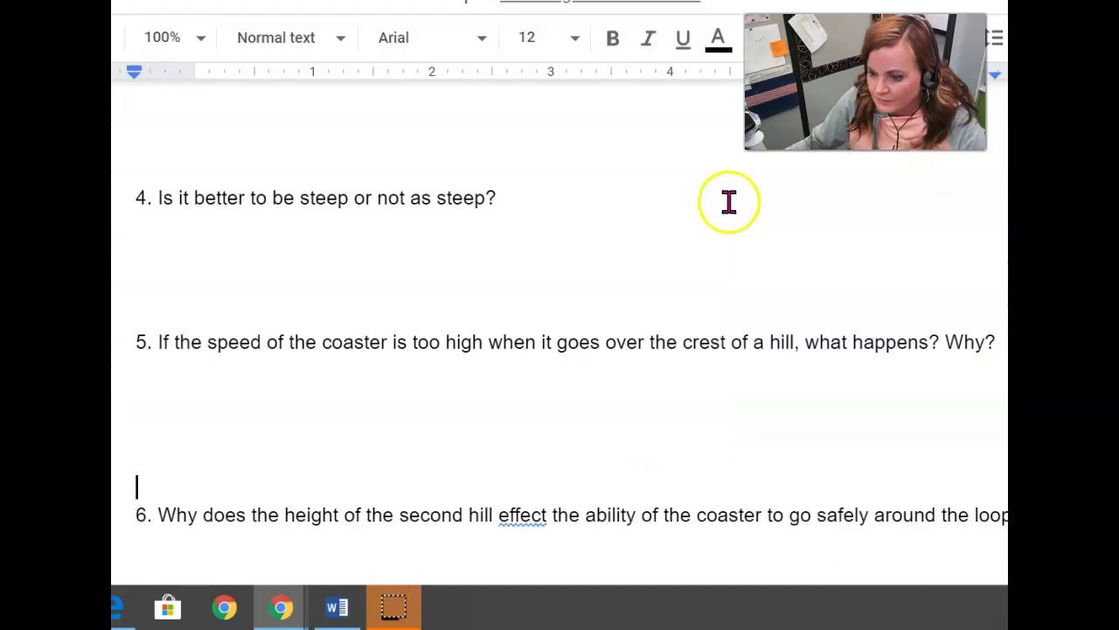
scroll(728, 202, down, 3)
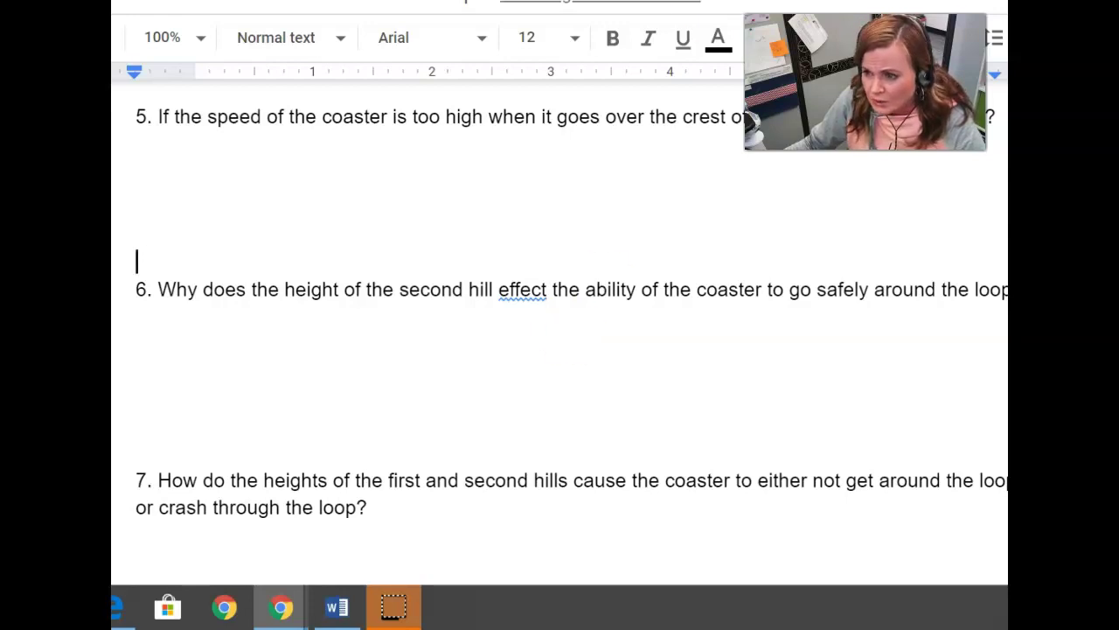
key(alt+Tab)
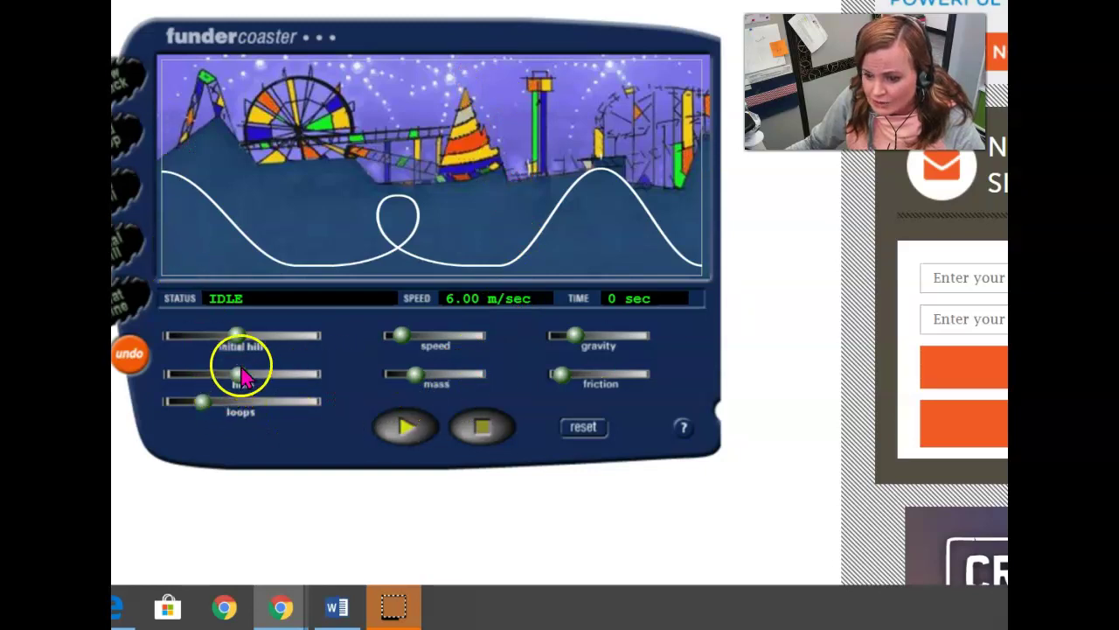
- Flatten the right-hand hill to minimum, raise it to a tall peak, then return to the worksheet
drag(244, 375, 172, 396)
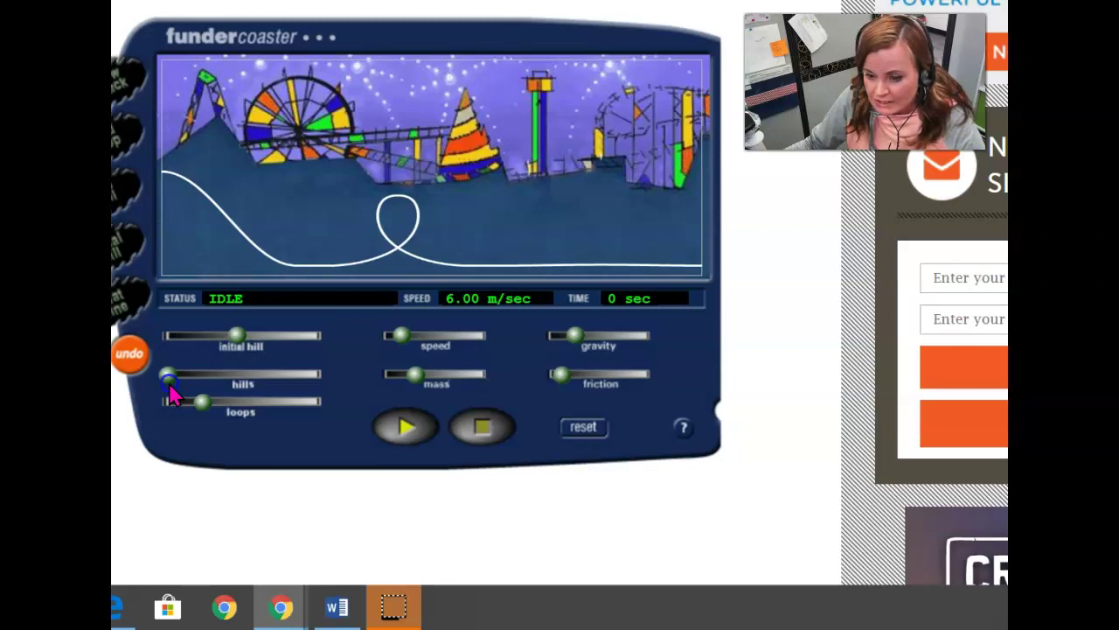
drag(172, 395, 247, 391)
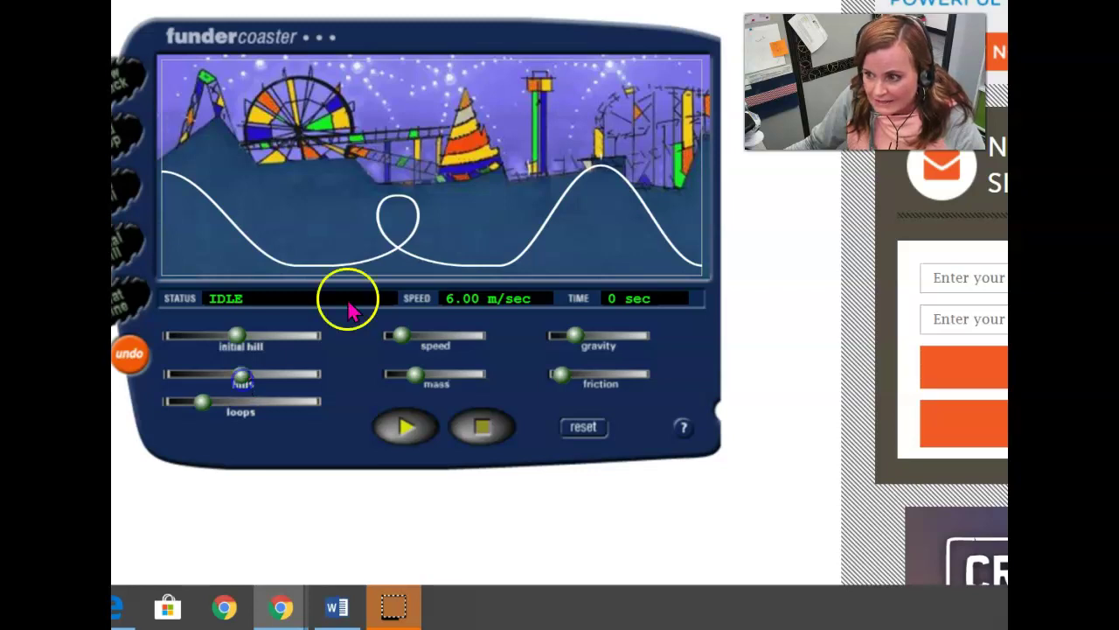
key(ctrl+Tab)
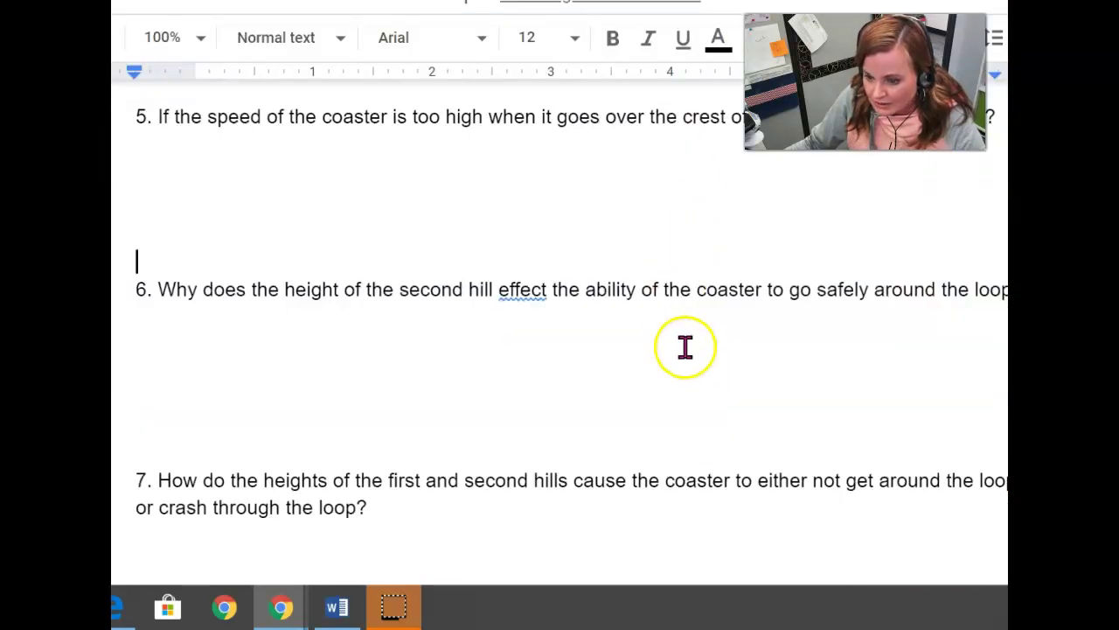
- Bring questions 7 and 8 into view, then switch to the coaster simulator
scroll(685, 345, down, 3)
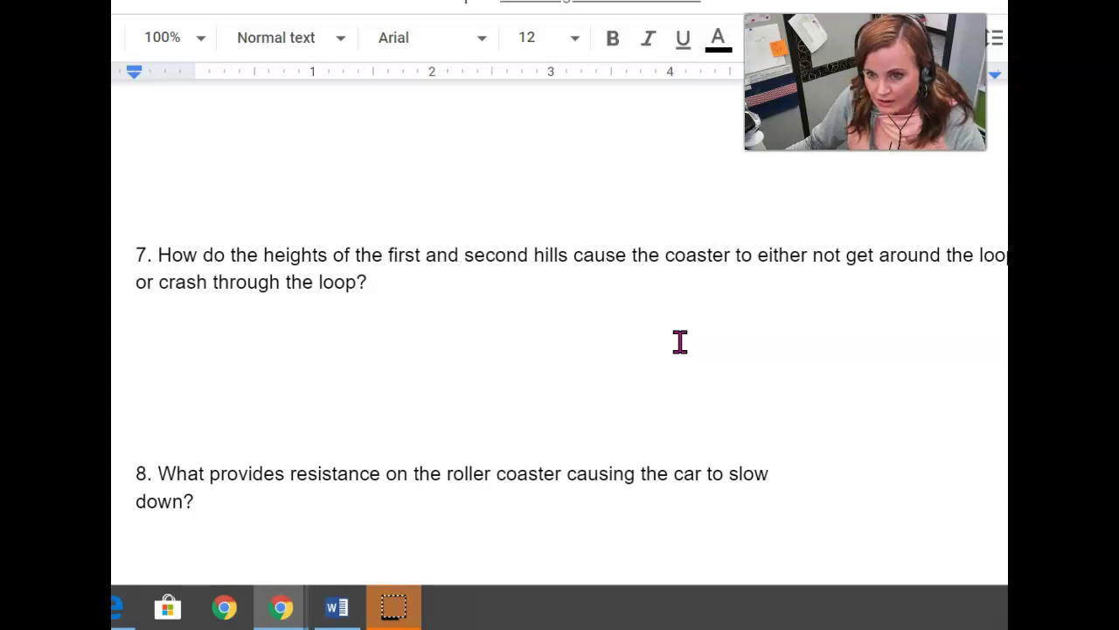
click(692, 283)
key(ctrl+Tab)
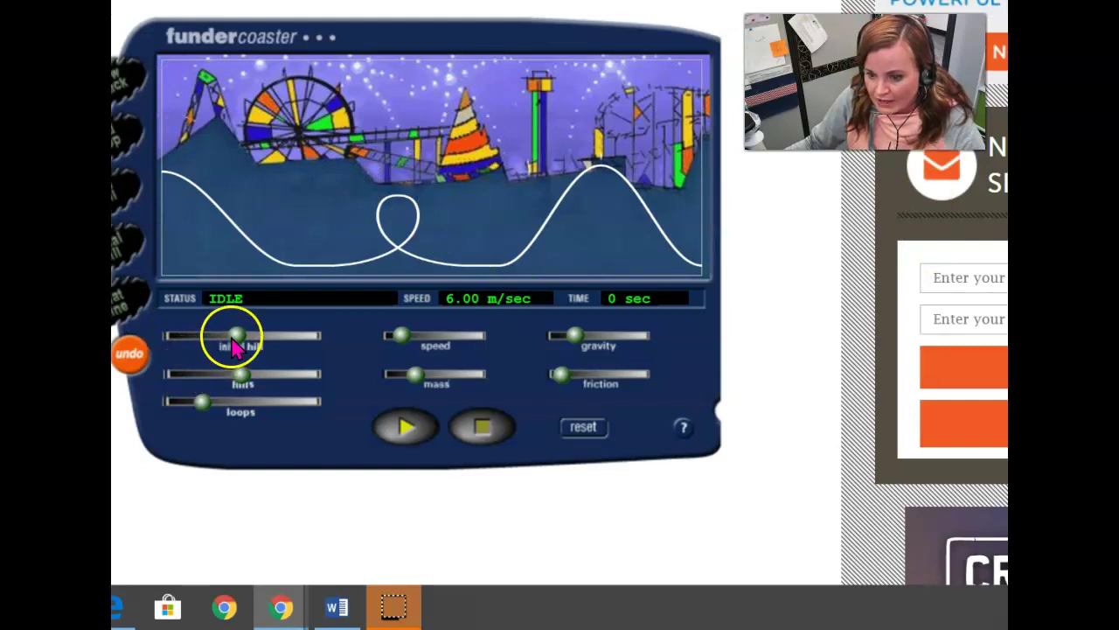
- Set the initial hill to maximum and the second hill tall, then run the ride to 33.35 m/sec
drag(238, 345, 342, 357)
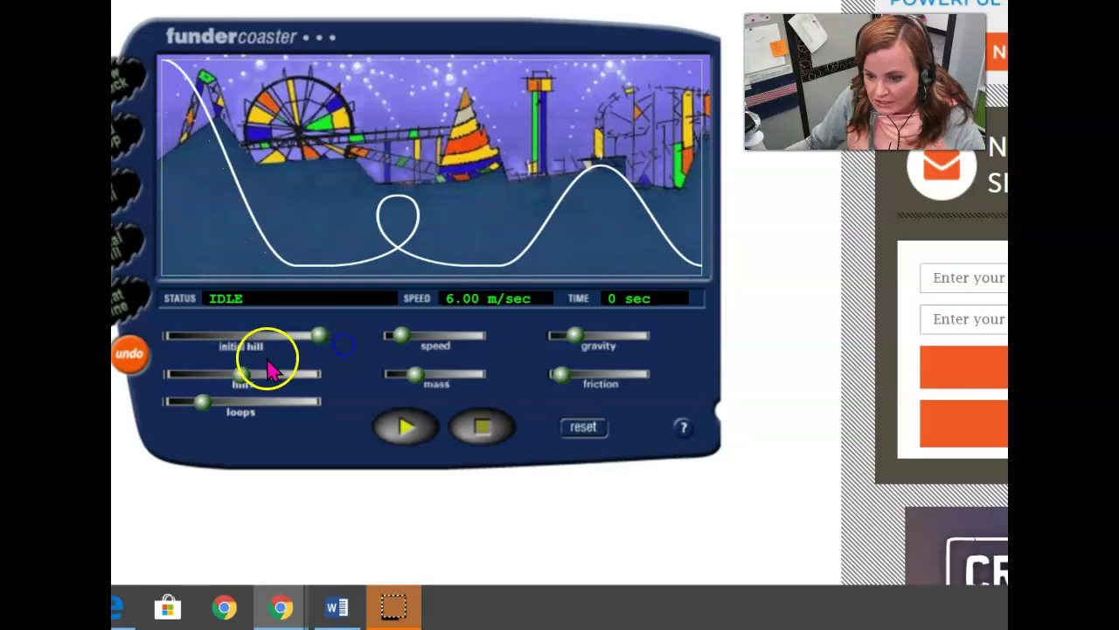
drag(268, 357, 194, 396)
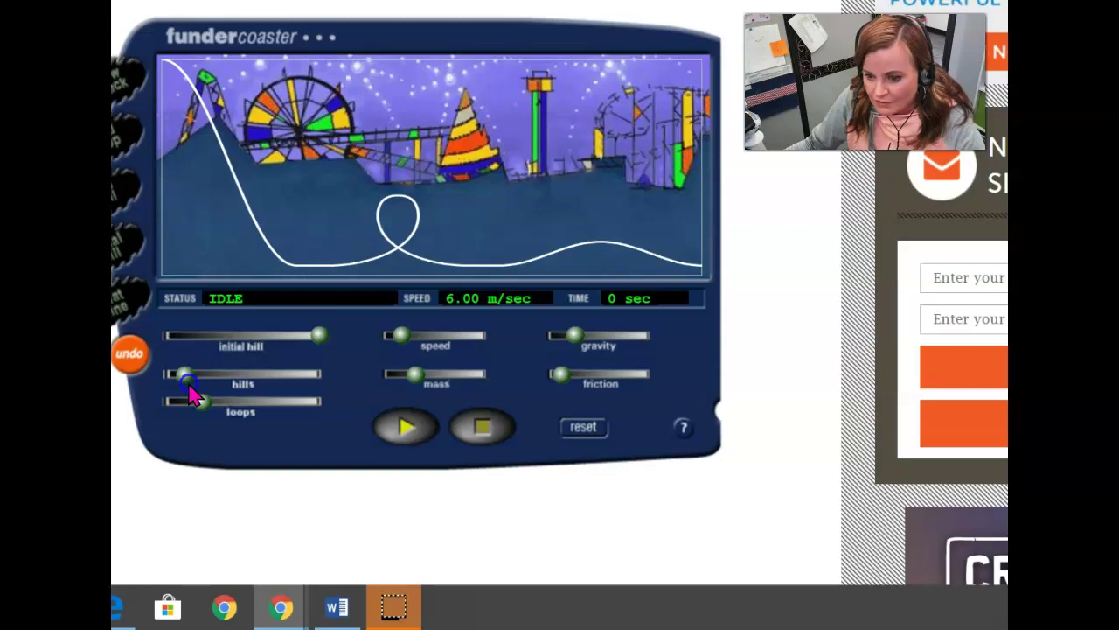
drag(194, 395, 251, 395)
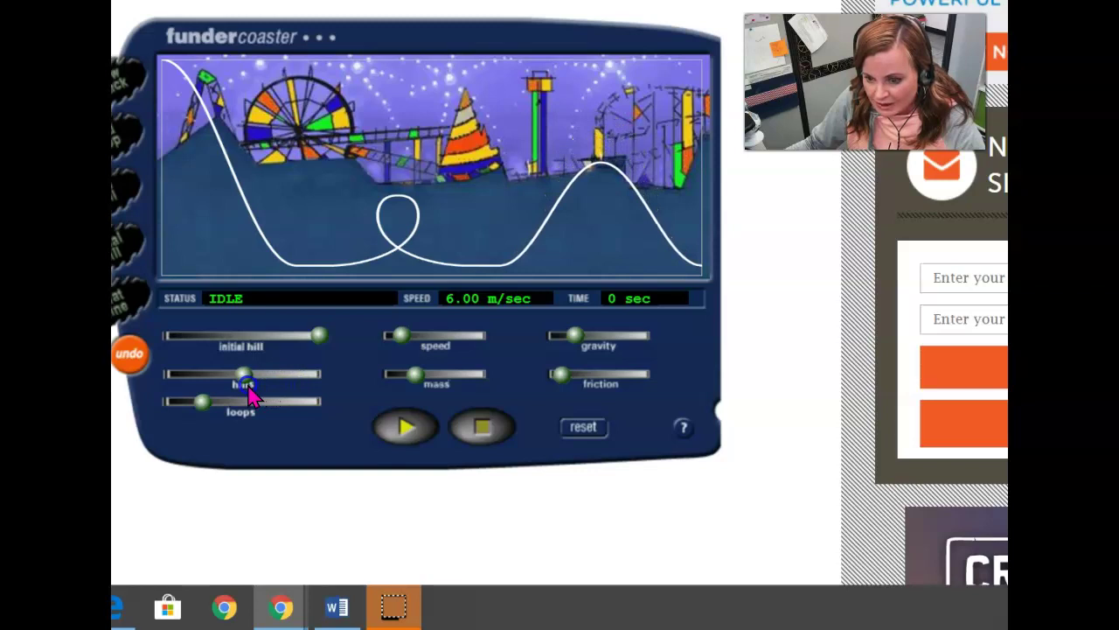
drag(317, 334, 250, 394)
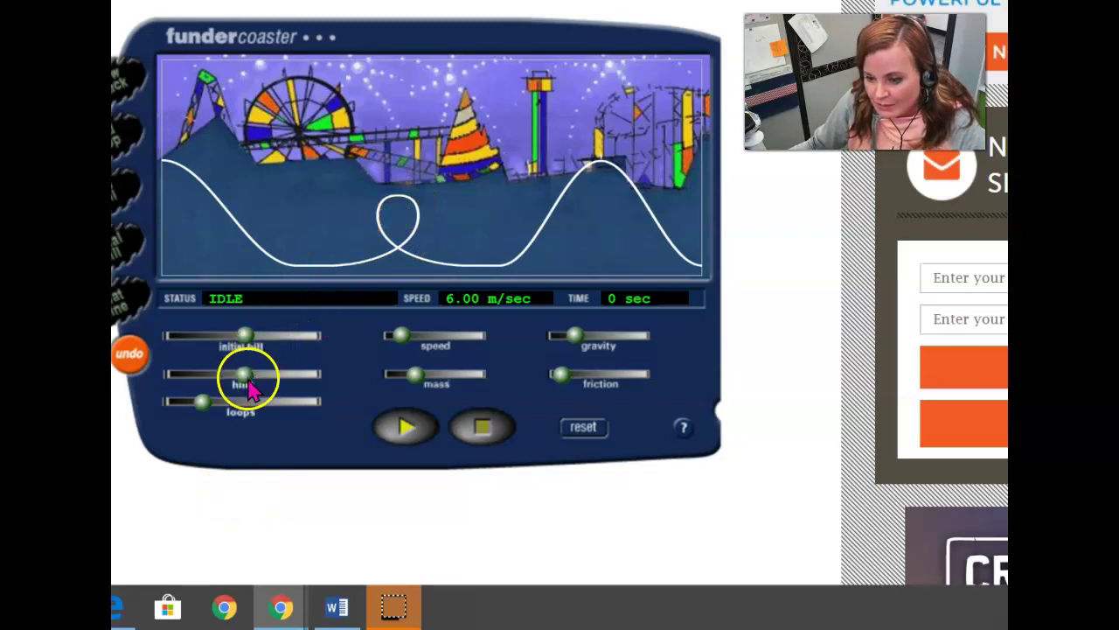
drag(245, 332, 322, 335)
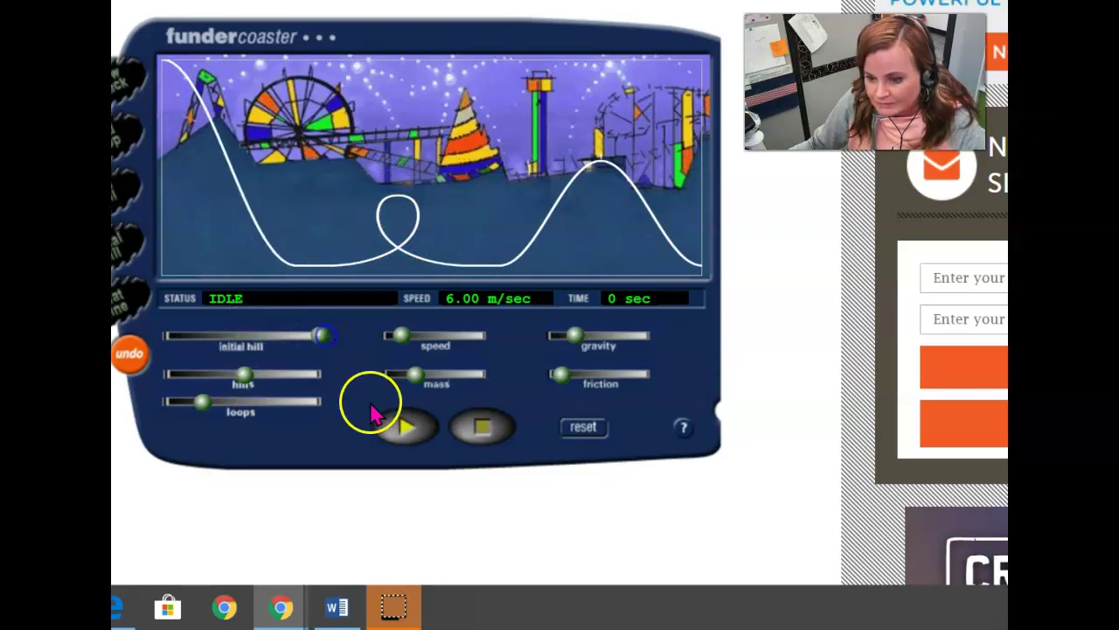
click(405, 426)
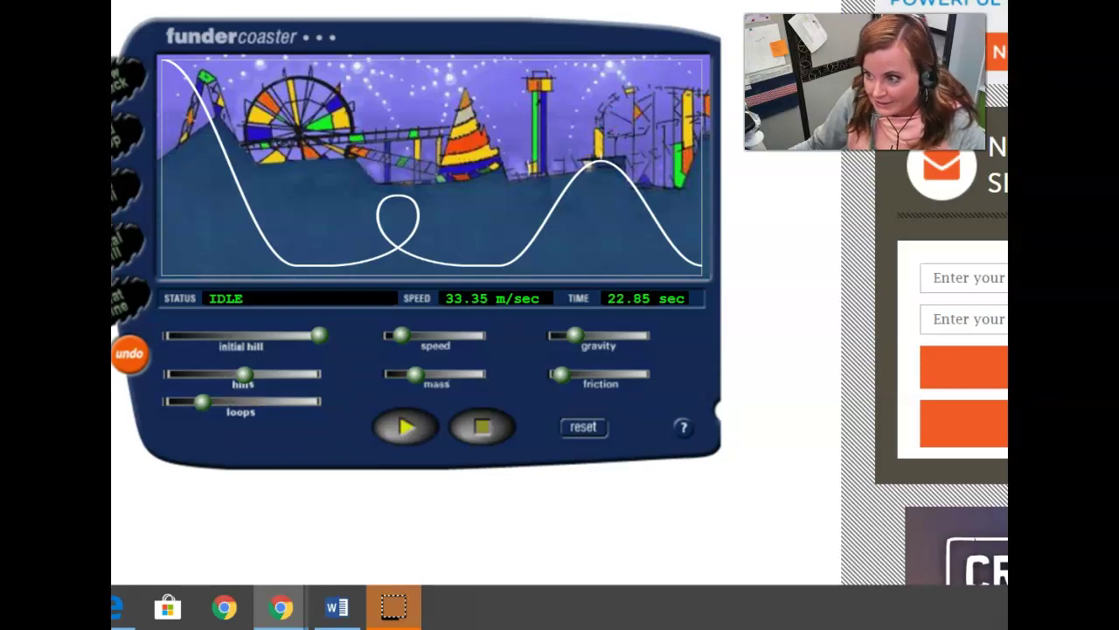
- Go back to the worksheet and scroll past question 8 to question 9's track-manipulation task
key(ctrl+Tab)
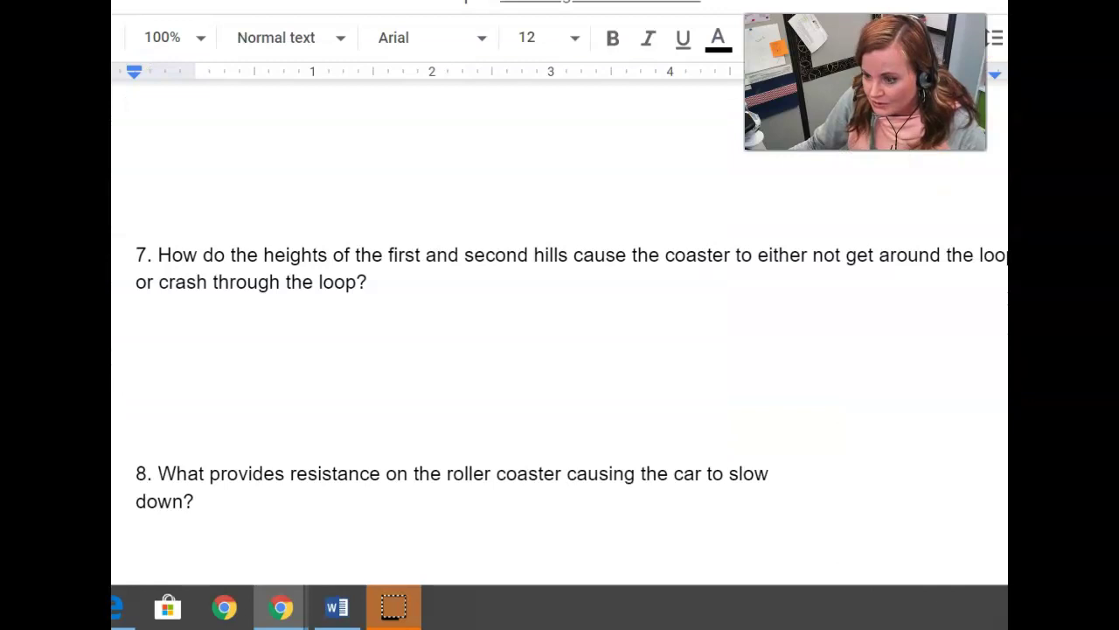
scroll(745, 257, down, 1)
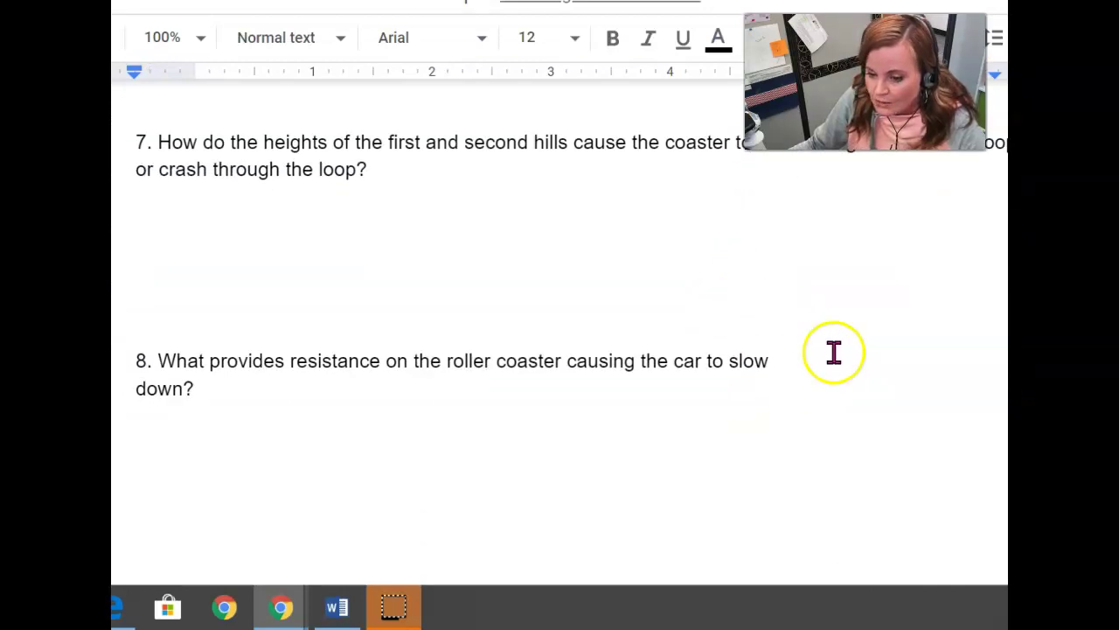
scroll(836, 354, down, 1)
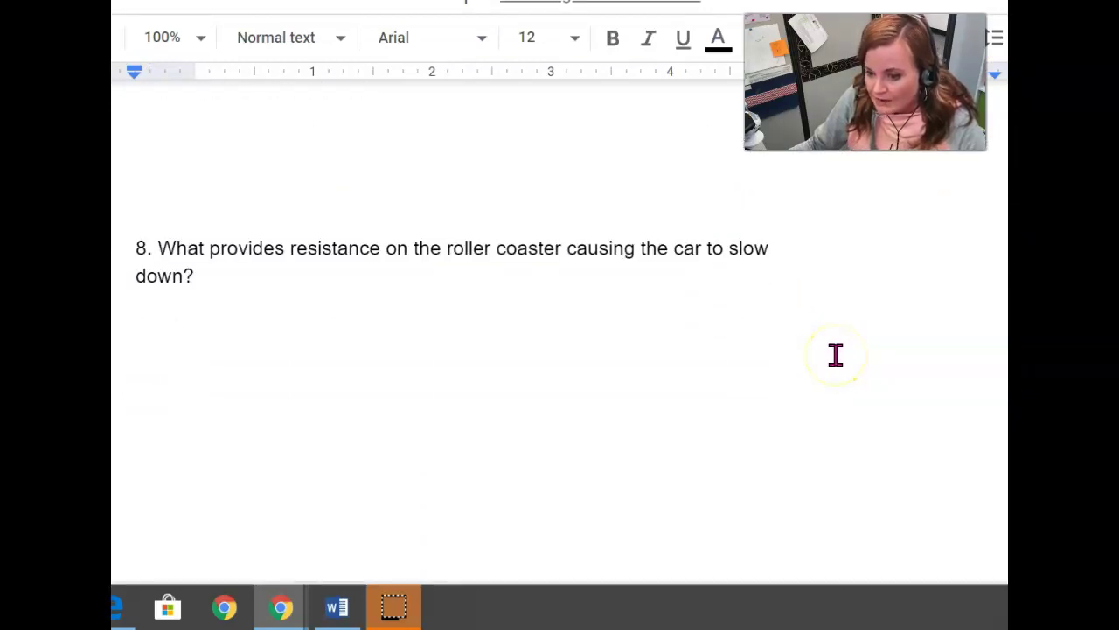
scroll(836, 354, down, 1)
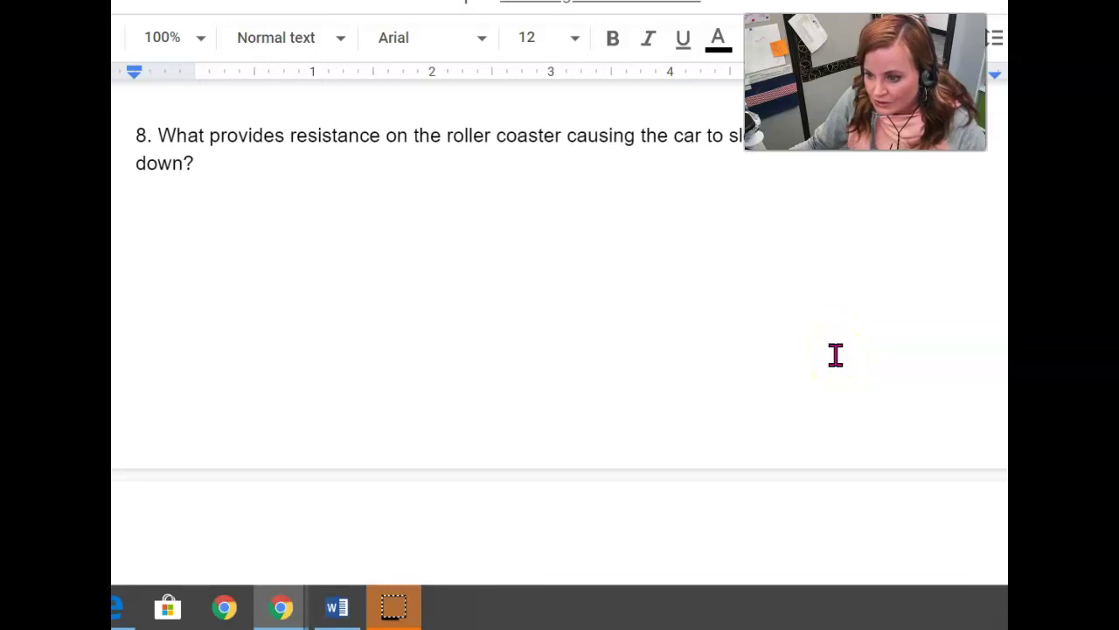
scroll(836, 354, down, 5)
scroll(836, 355, up, 2)
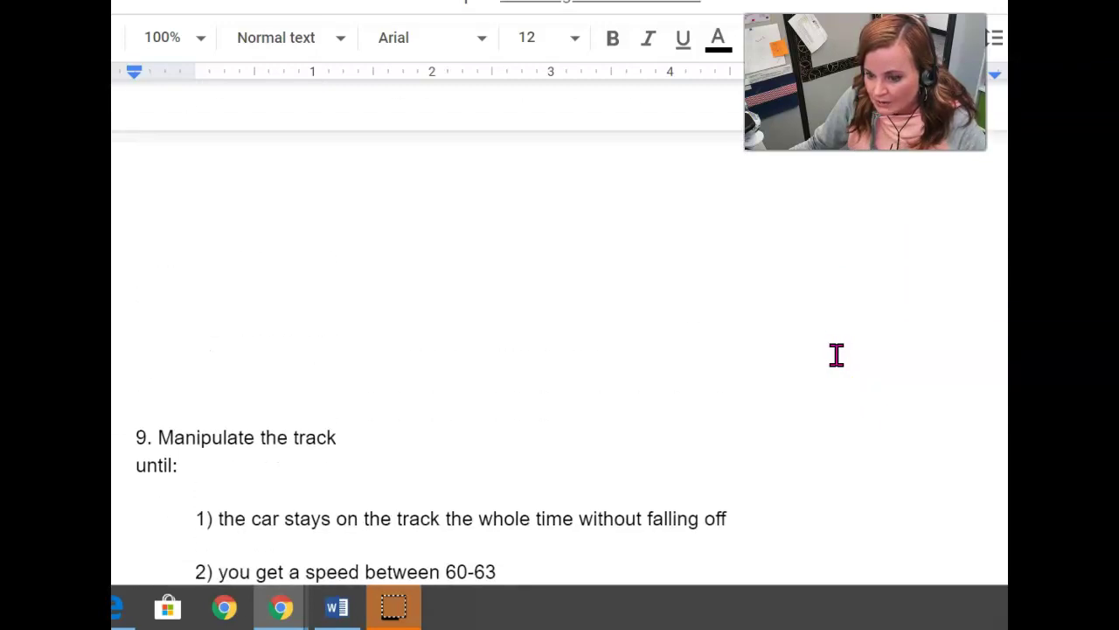
scroll(836, 354, down, 1)
scroll(834, 352, down, 1)
click(774, 405)
scroll(744, 397, up, 2)
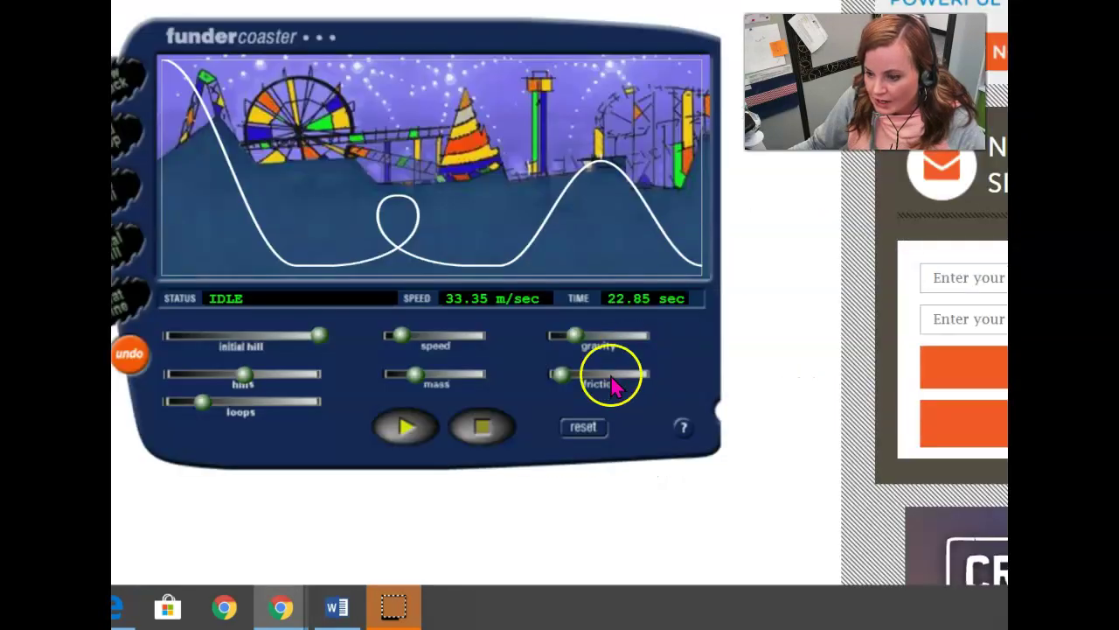
- Set friction to minimum, then raise it so the readout resets to 6.00 m/sec and 0 sec
drag(612, 380, 565, 387)
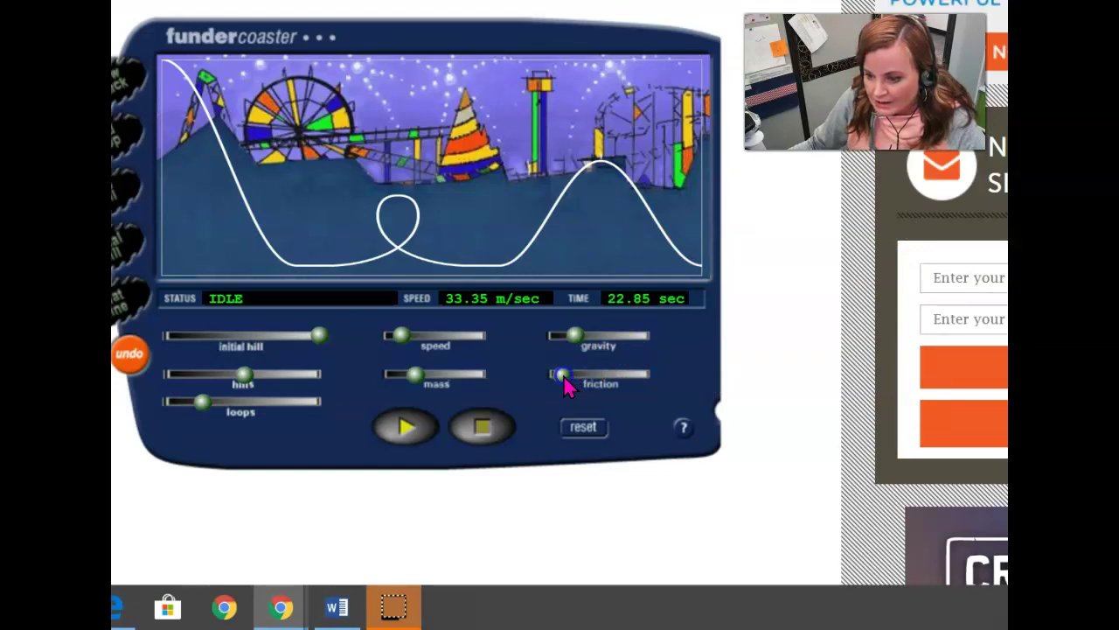
mouse_move(564, 387)
mouse_down()
mouse_move(676, 392)
mouse_move(563, 398)
mouse_up()
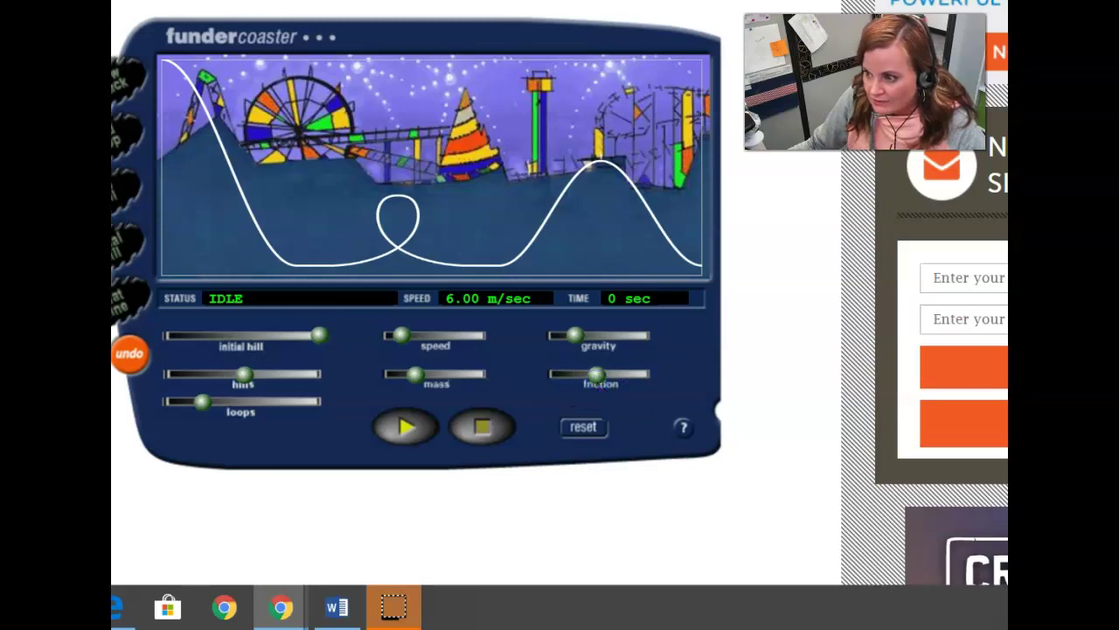
key(alt+Tab)
scroll(684, 160, down, 5)
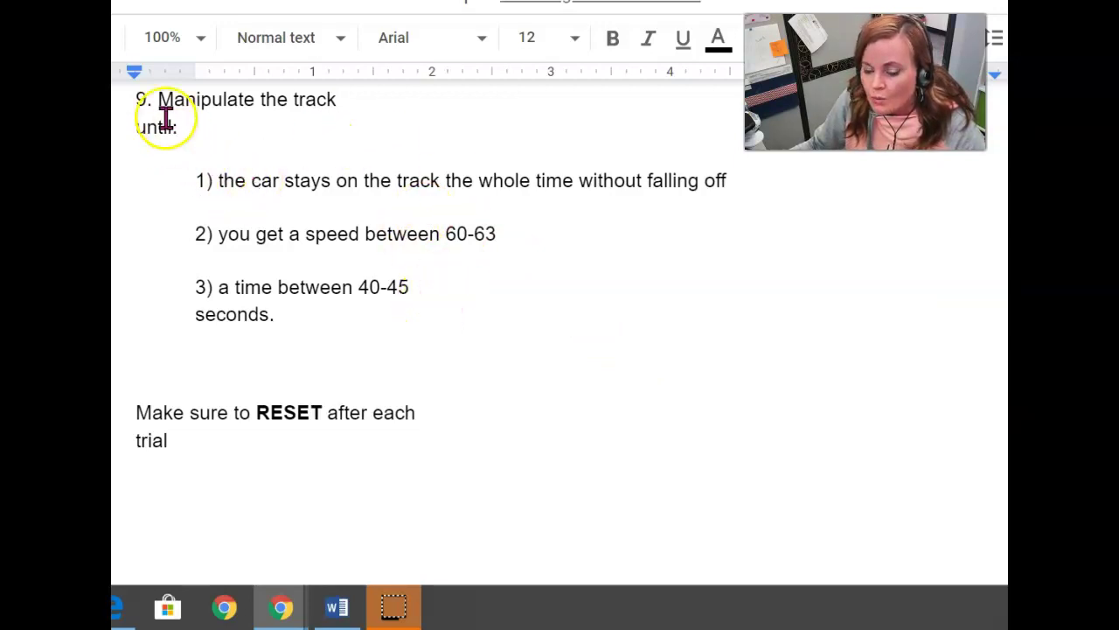
scroll(342, 400, down, 1)
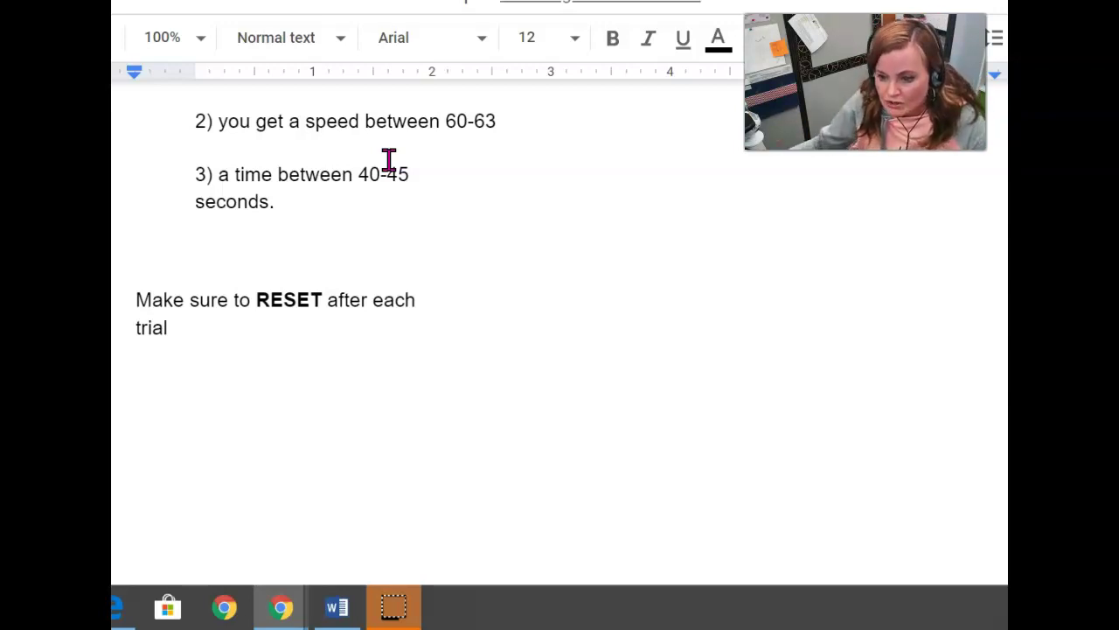
click(350, 376)
right_click(211, 408)
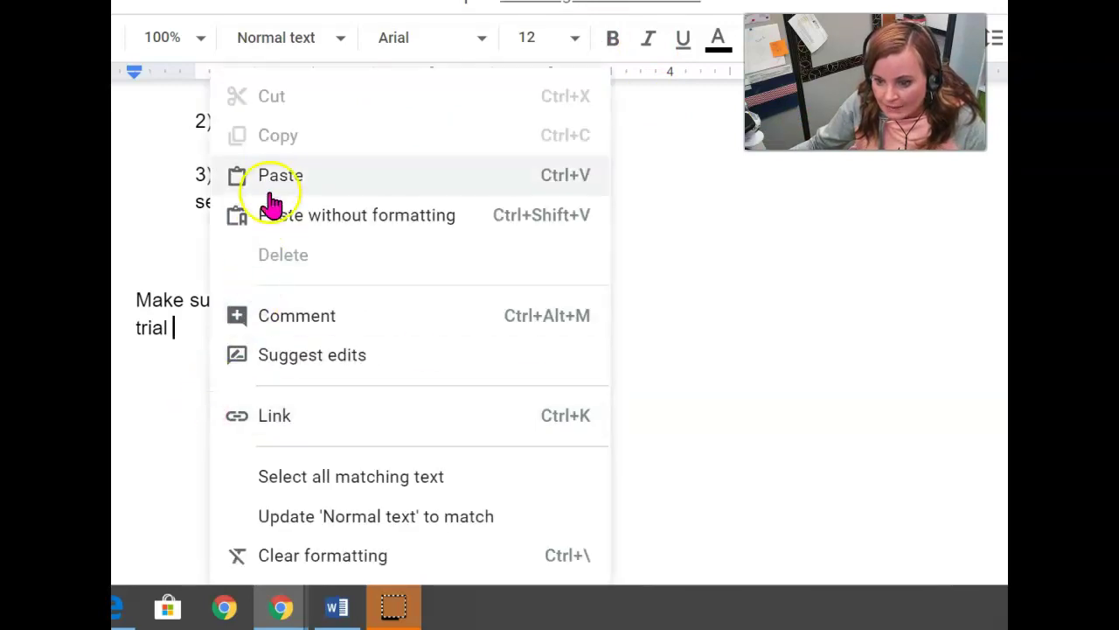
click(857, 409)
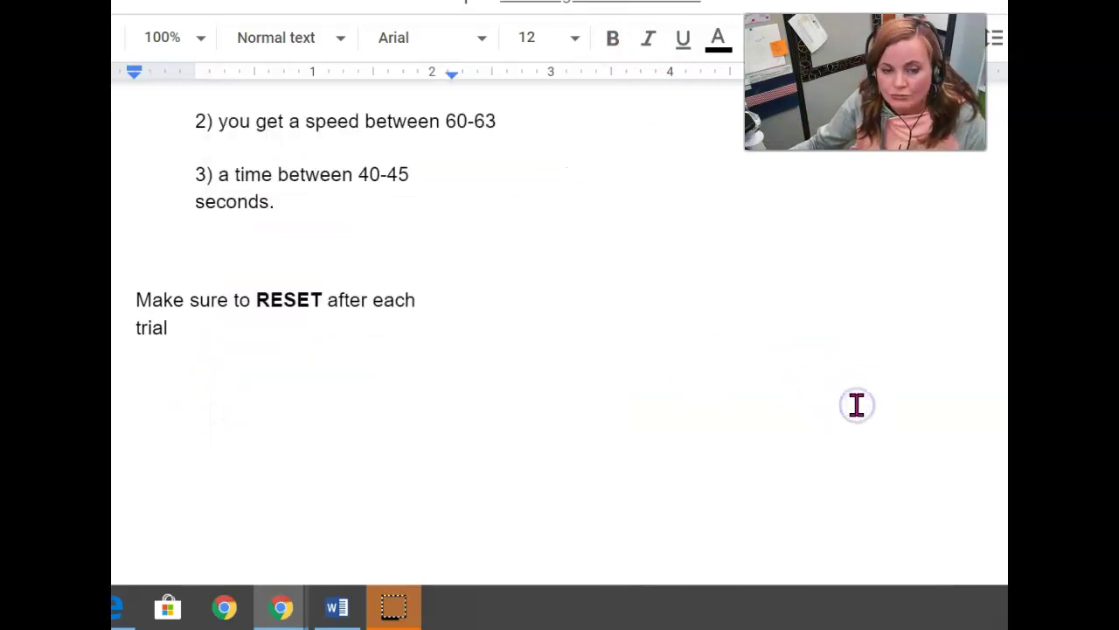
click(830, 428)
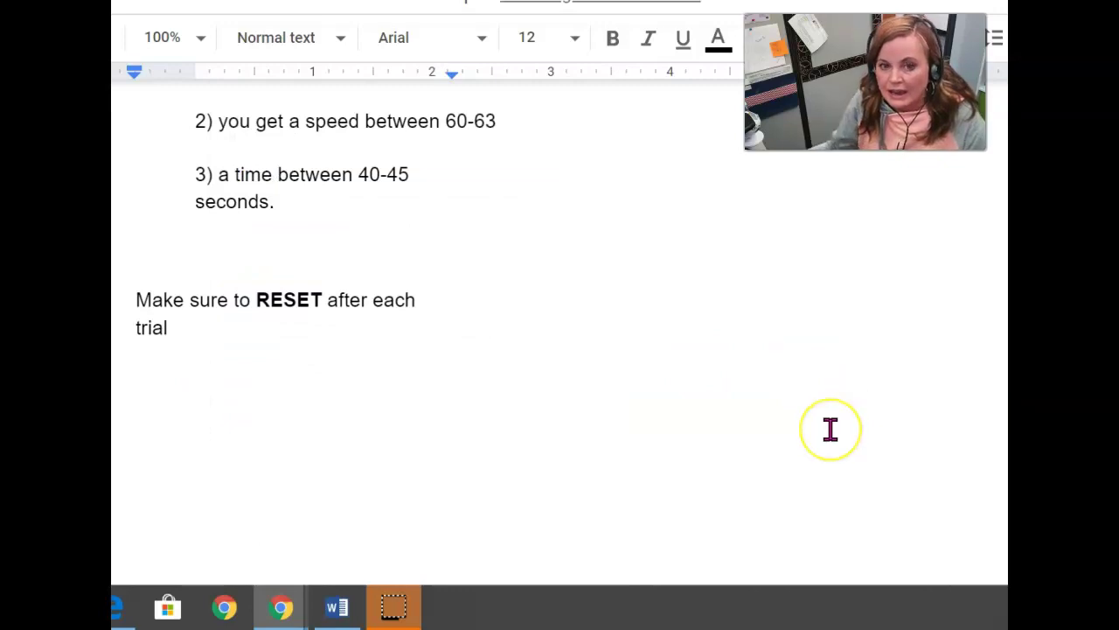